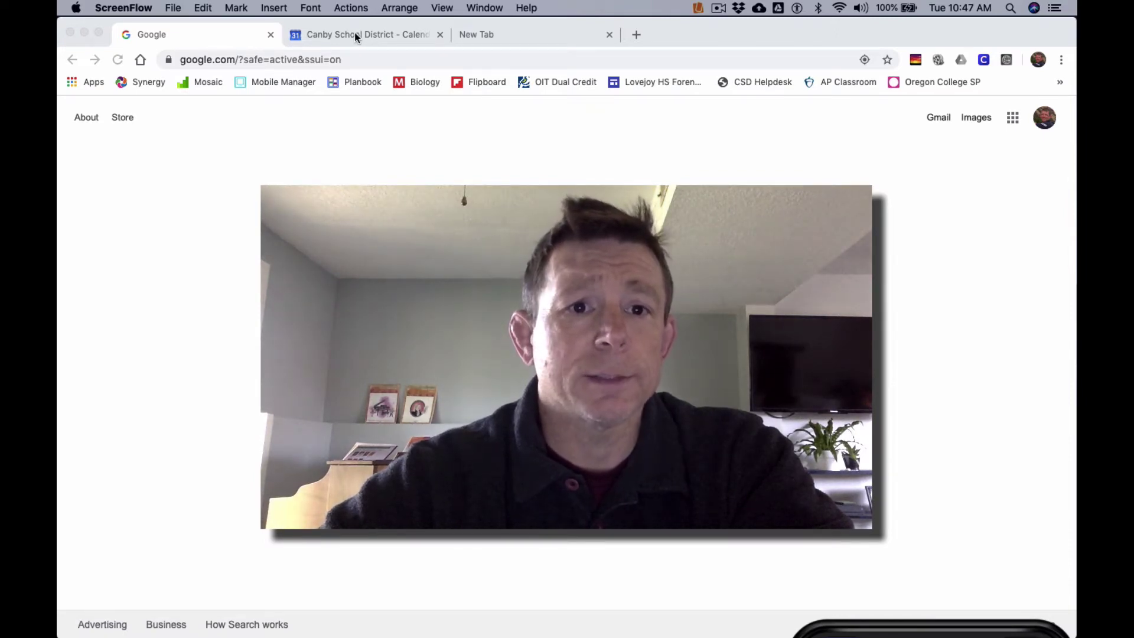
Open the CHS Virtual Staff Meeting event on Wednesday, April 1 in the calendar and follow its Hangouts Meet link
left_click(355, 34)
left_click(354, 33)
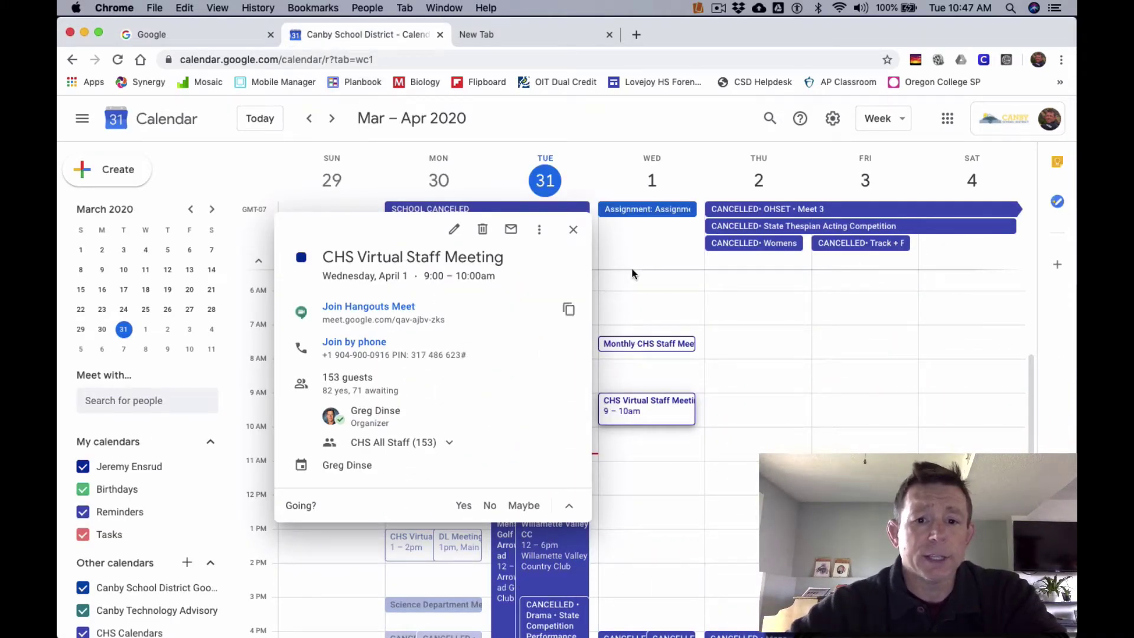
left_click(691, 299)
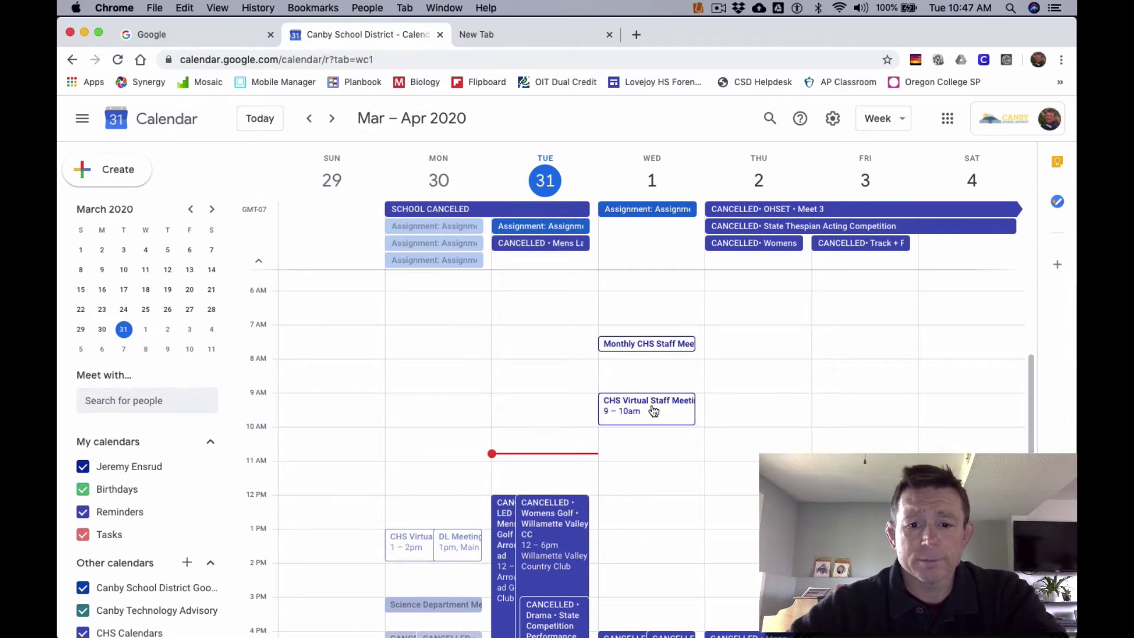
left_click(653, 411)
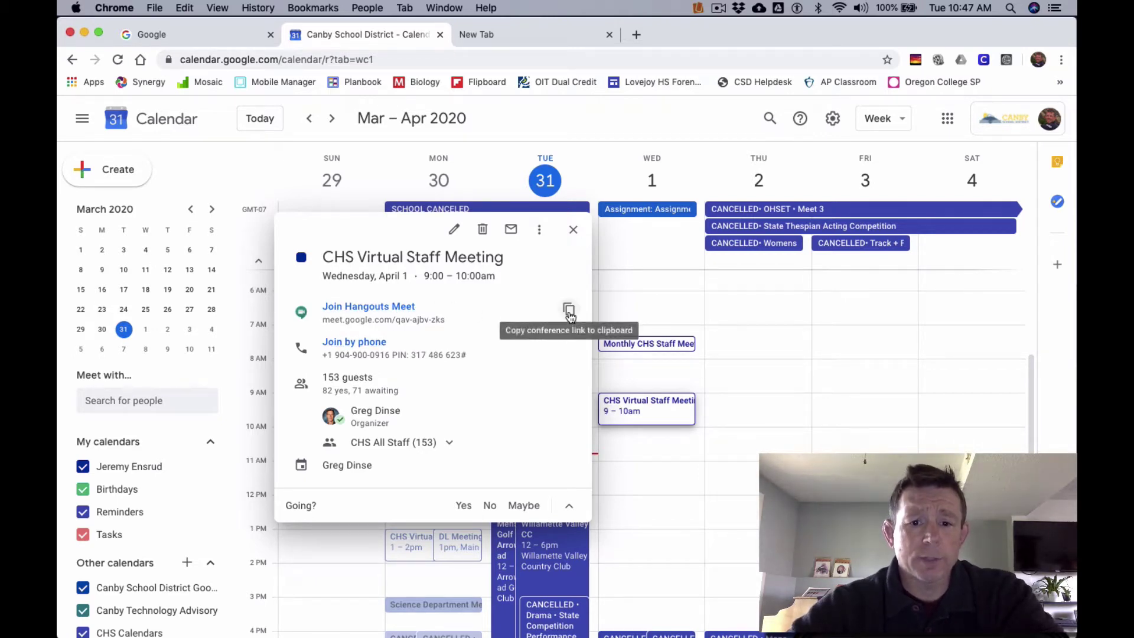
left_click(366, 309)
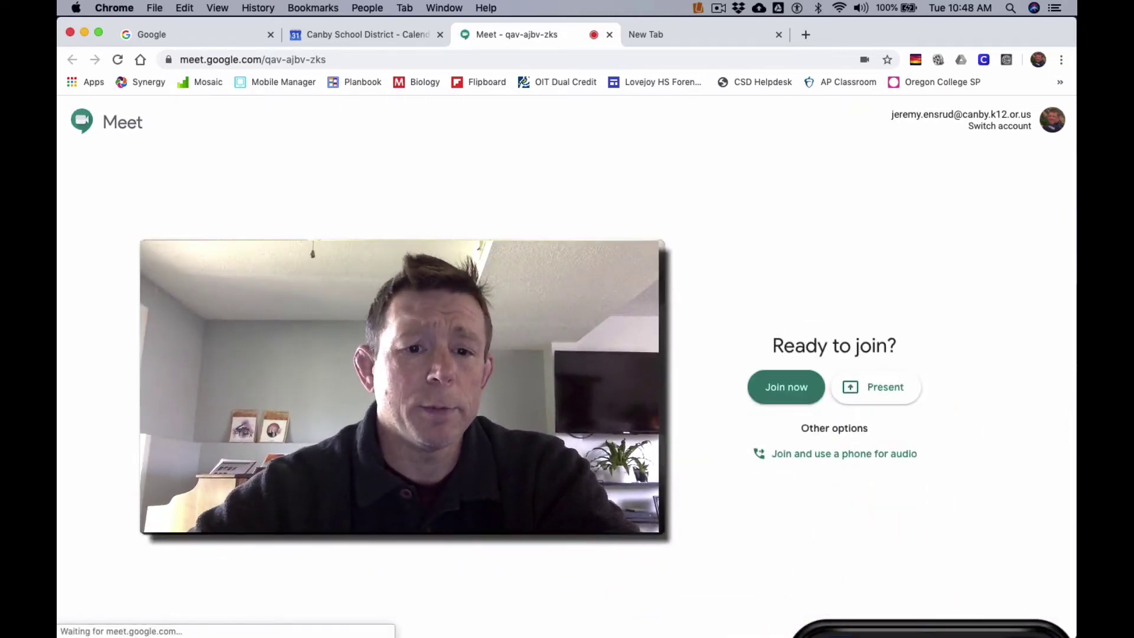
Load meet.google.com in the empty browser tab
left_click(671, 34)
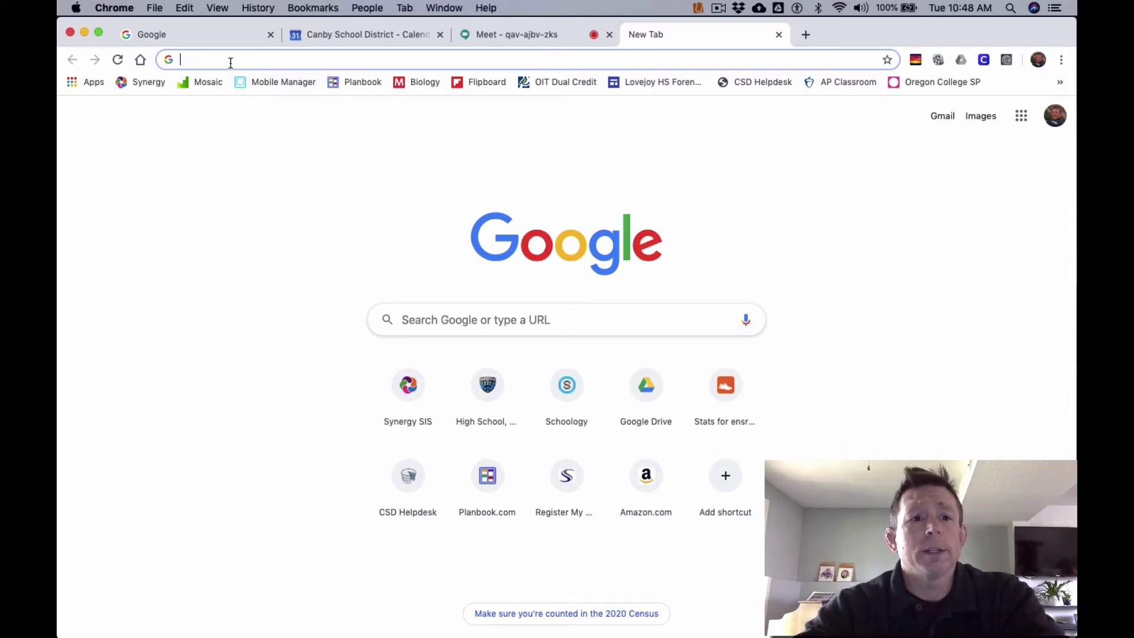
type("meet")
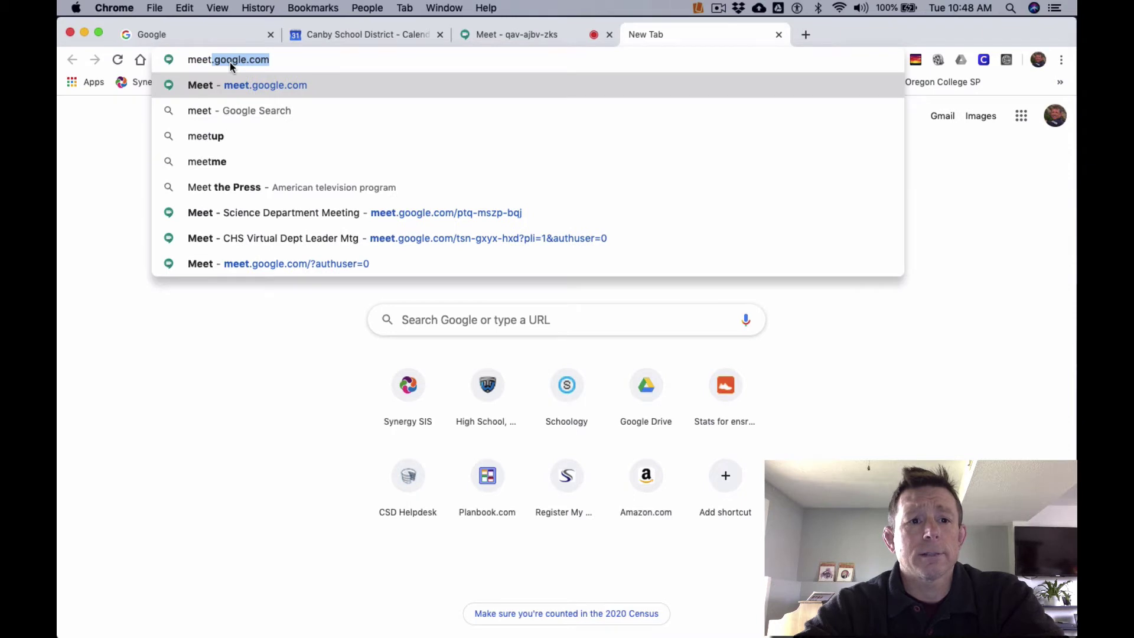
type(".google")
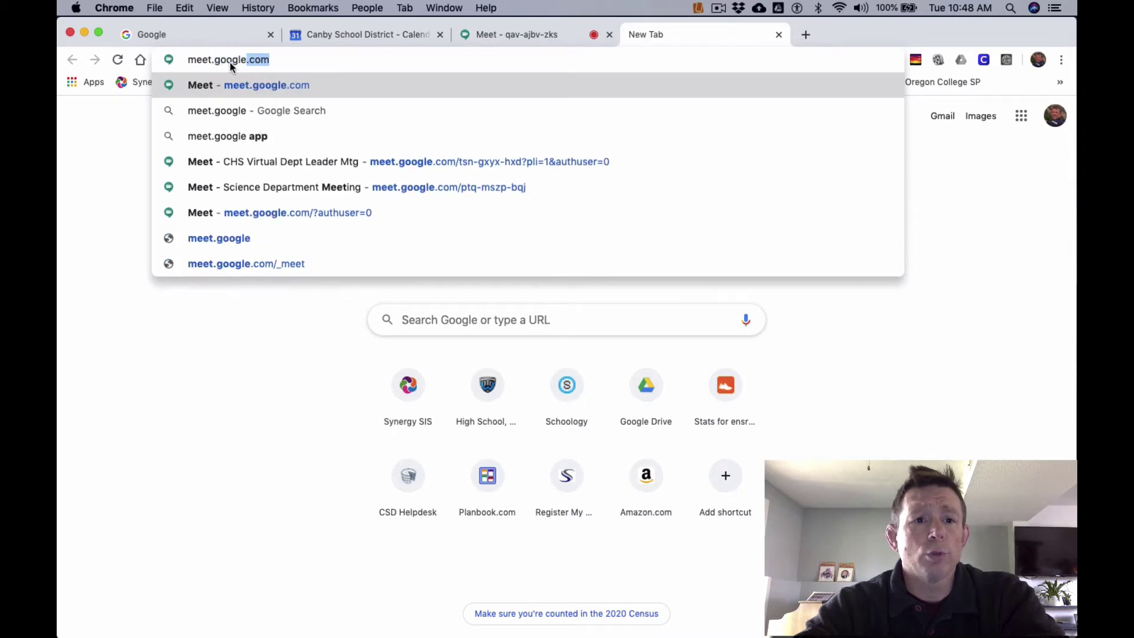
type(".com")
key("Return")
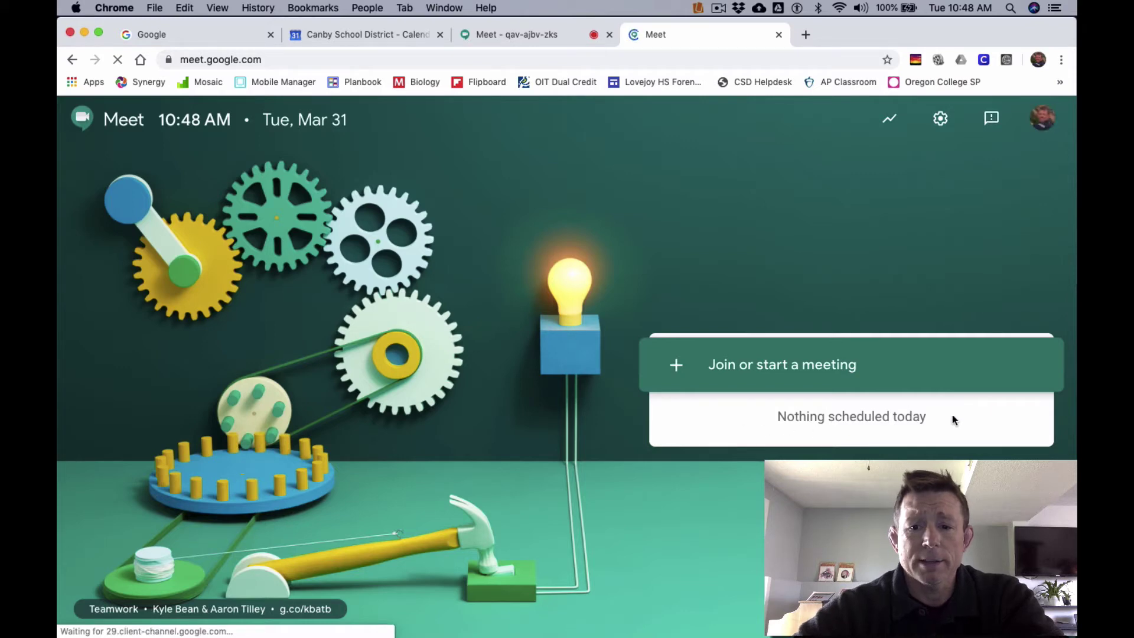
Start a new meeting with the nickname "test"
left_click(713, 370)
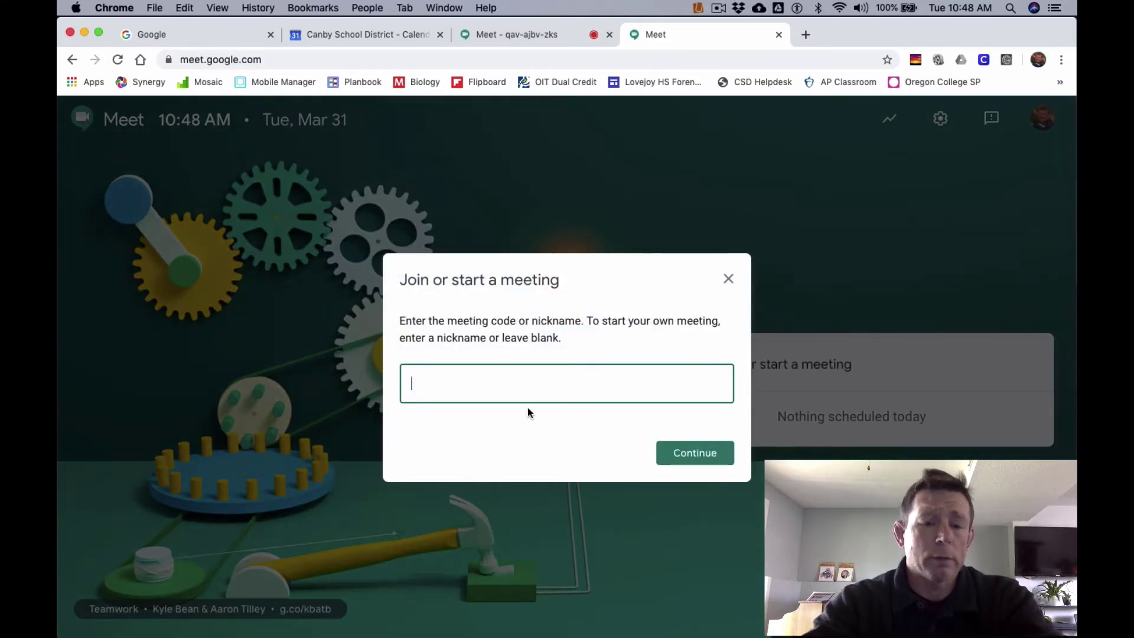
type("test")
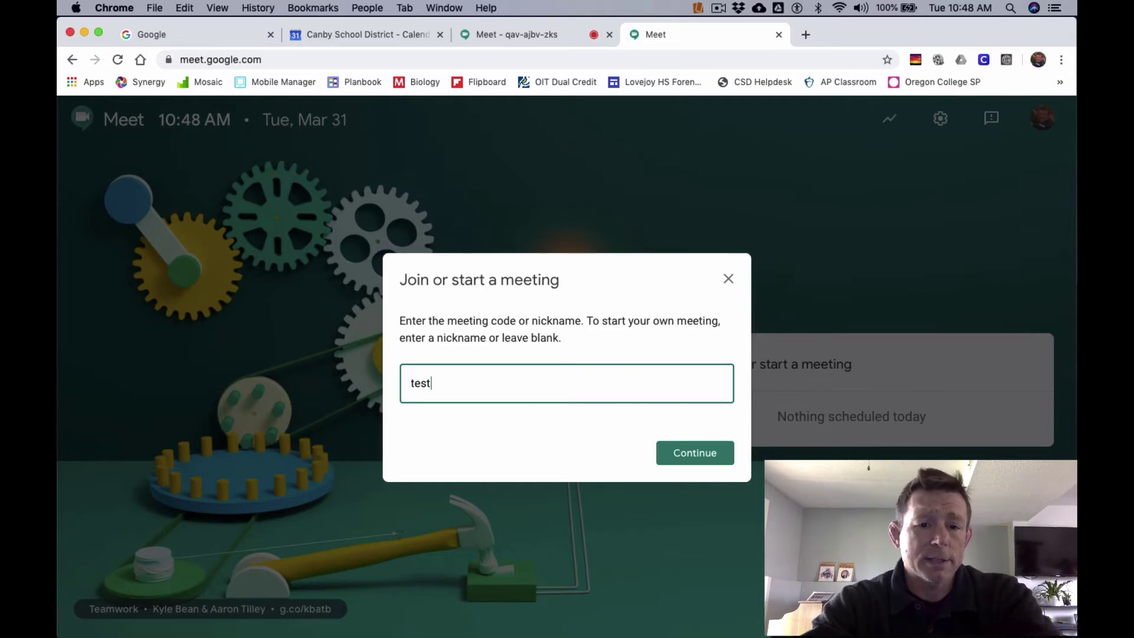
key("Return")
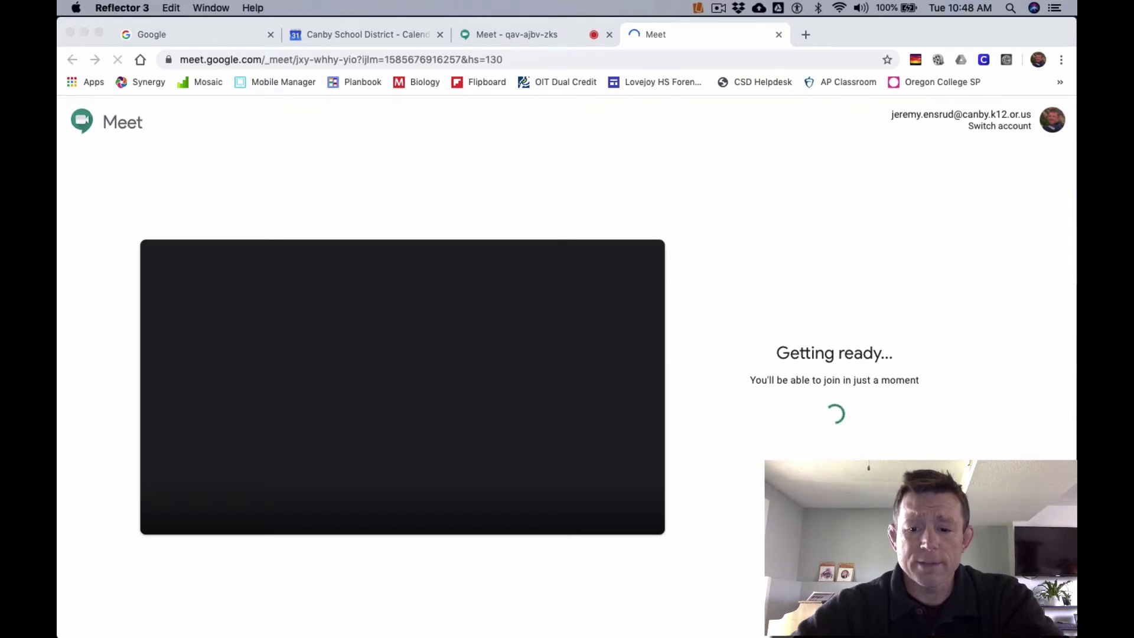
View the Conferencing apps folder on the mirrored iPhone and close the mirror window
left_click_drag(533, 151, 477, 34)
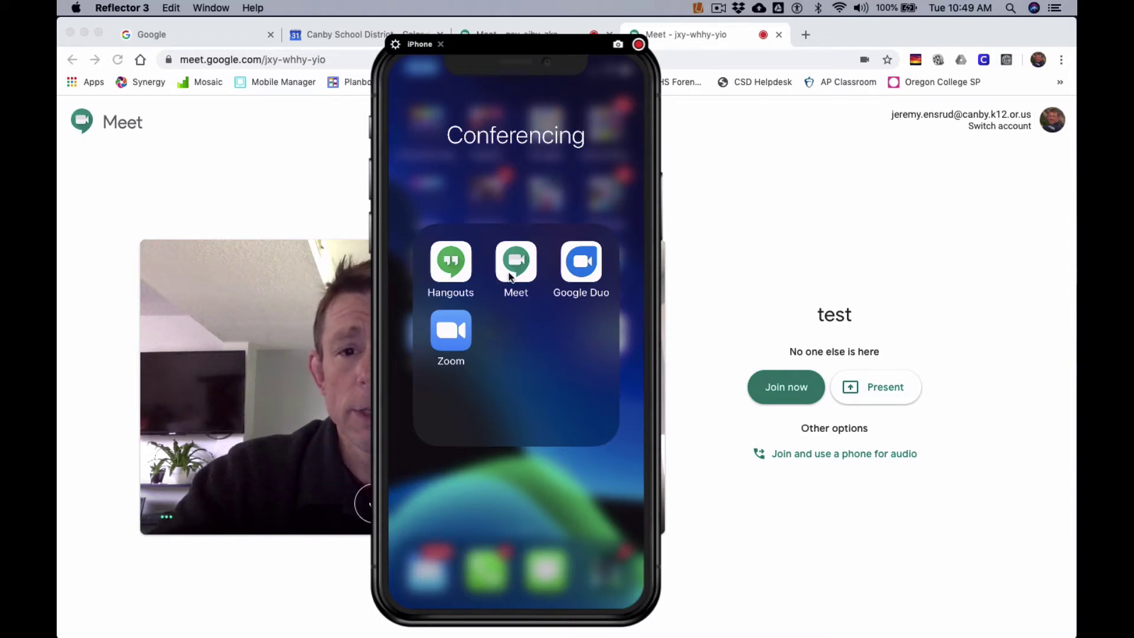
left_click(440, 44)
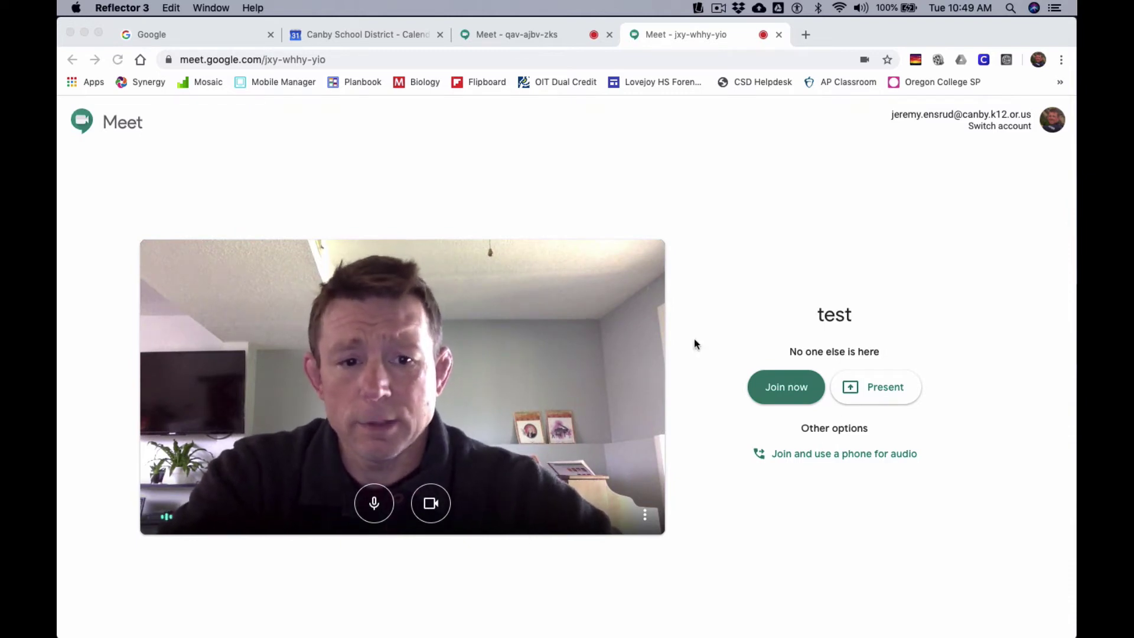
Join the "test" meeting, dismiss the invitation details and show the meeting in full screen
left_click(784, 390)
left_click(785, 390)
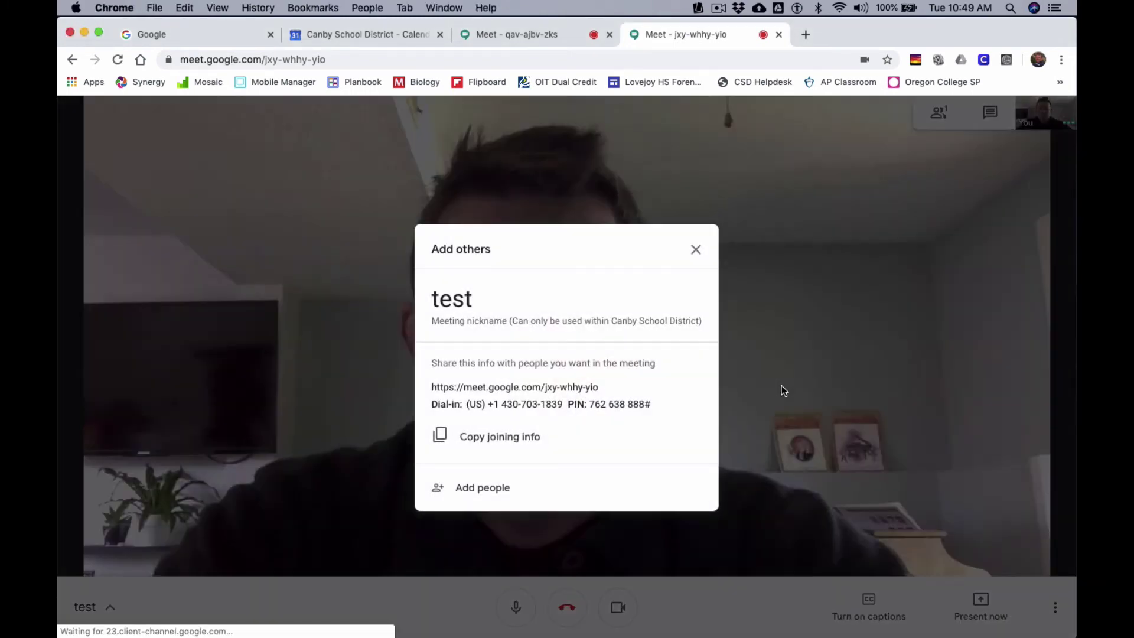
left_click(695, 253)
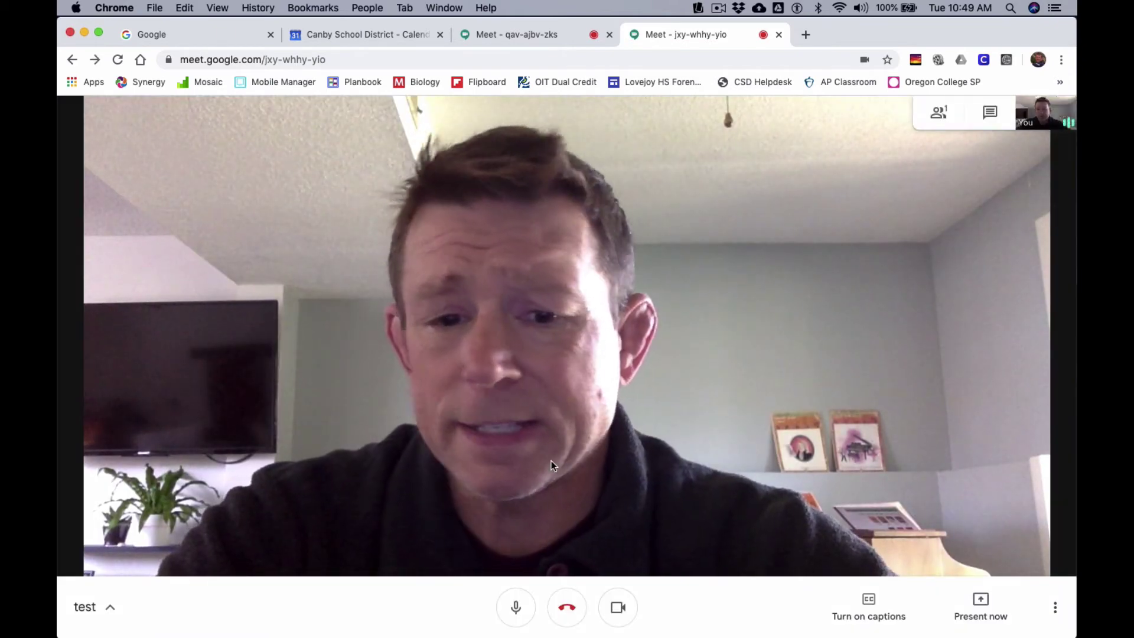
left_click(99, 34)
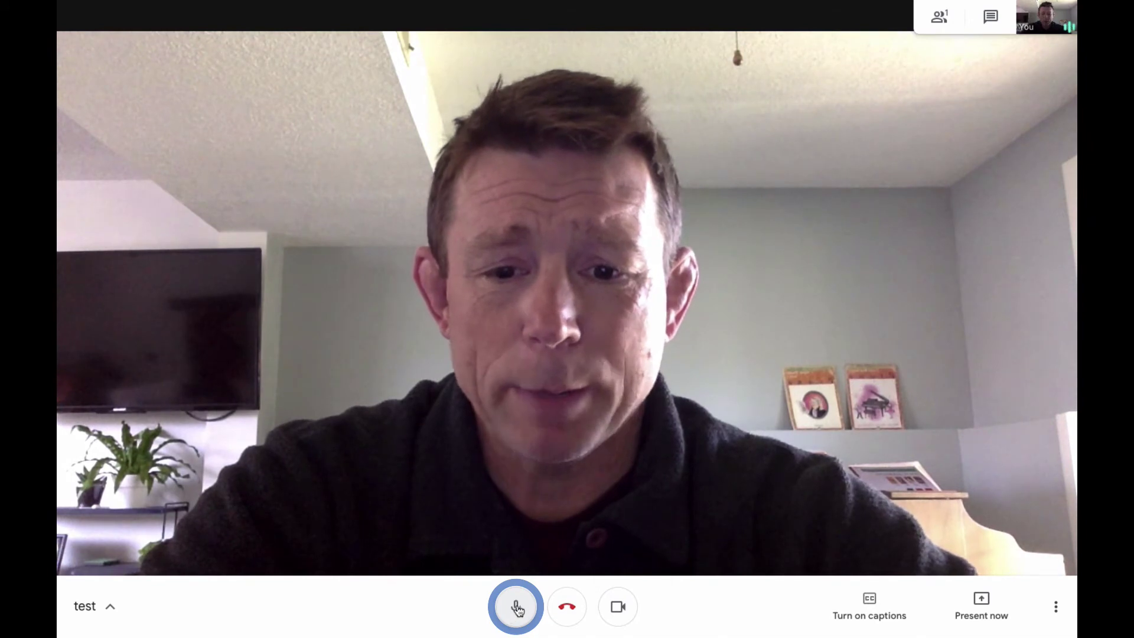
Mute the microphone and check the meeting's participant list, closing it again
left_click(514, 608)
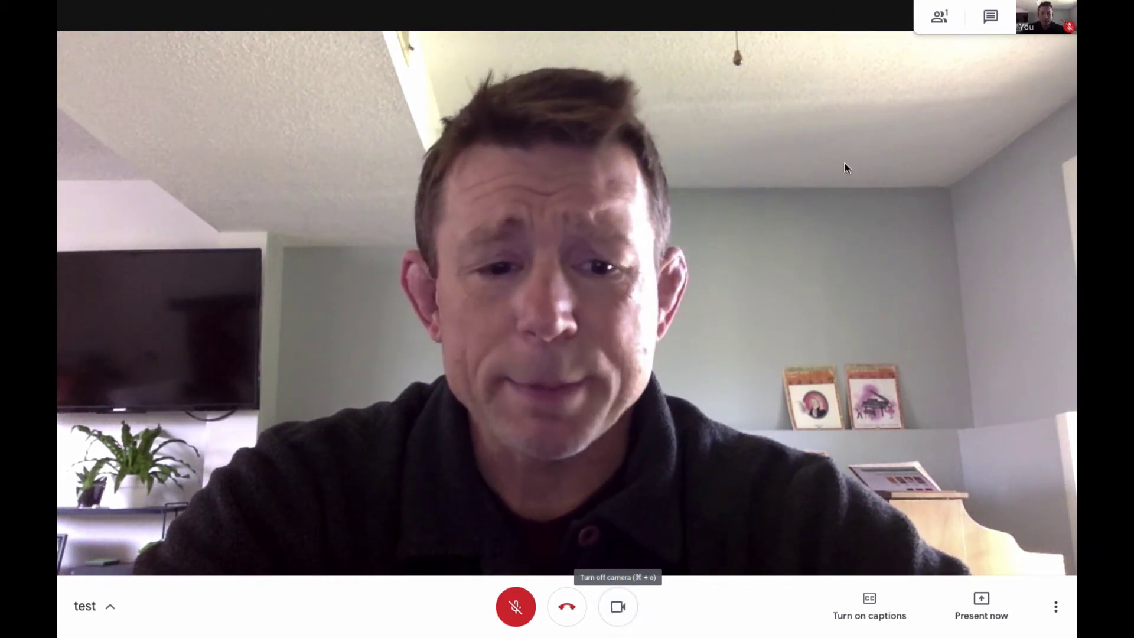
left_click(940, 21)
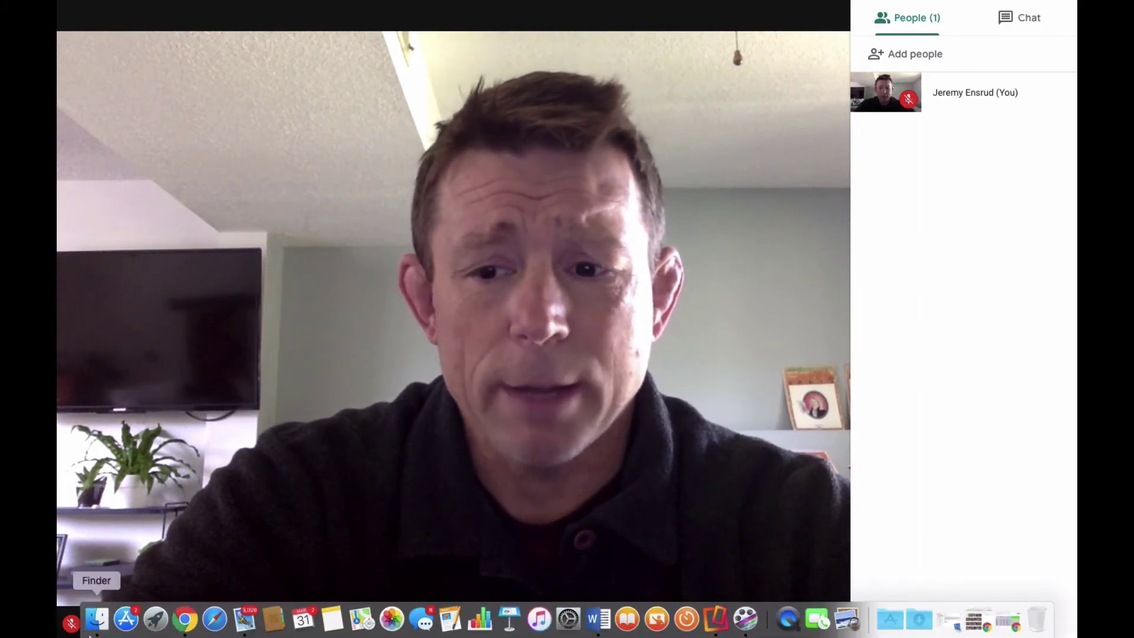
left_click(391, 486)
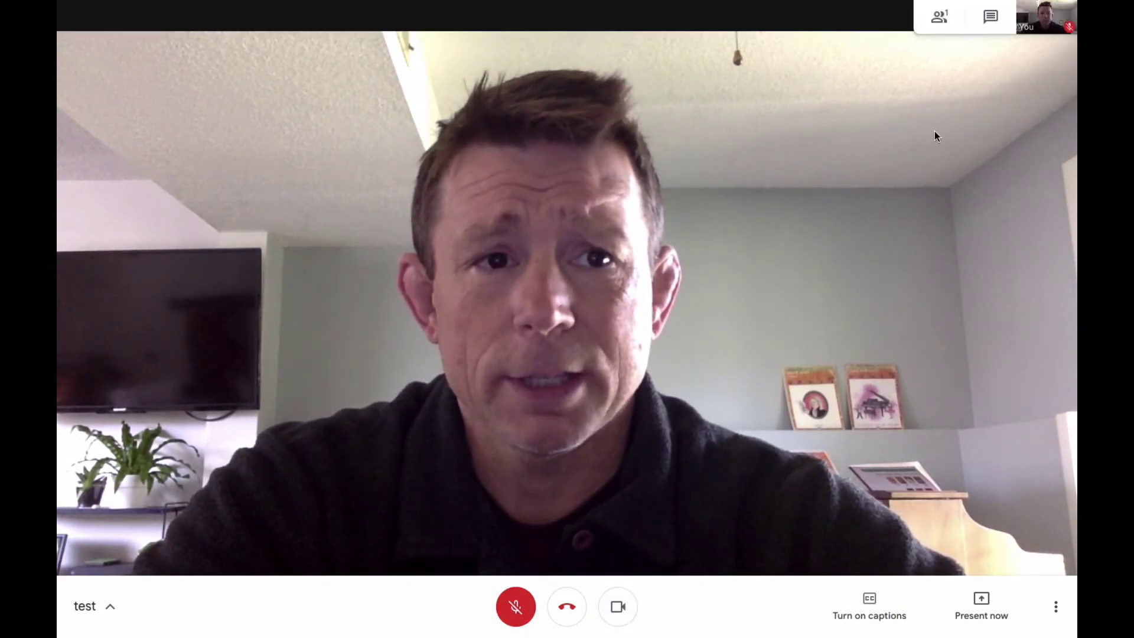
Send the chat message "Enter messages here" to everyone in the meeting
left_click(939, 16)
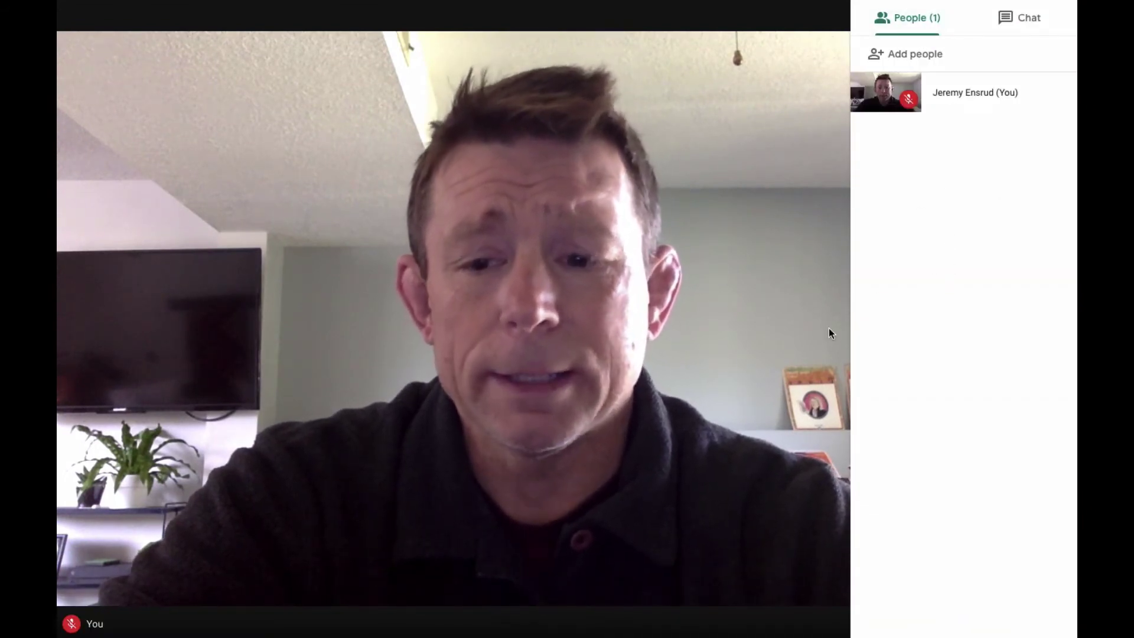
left_click(1024, 20)
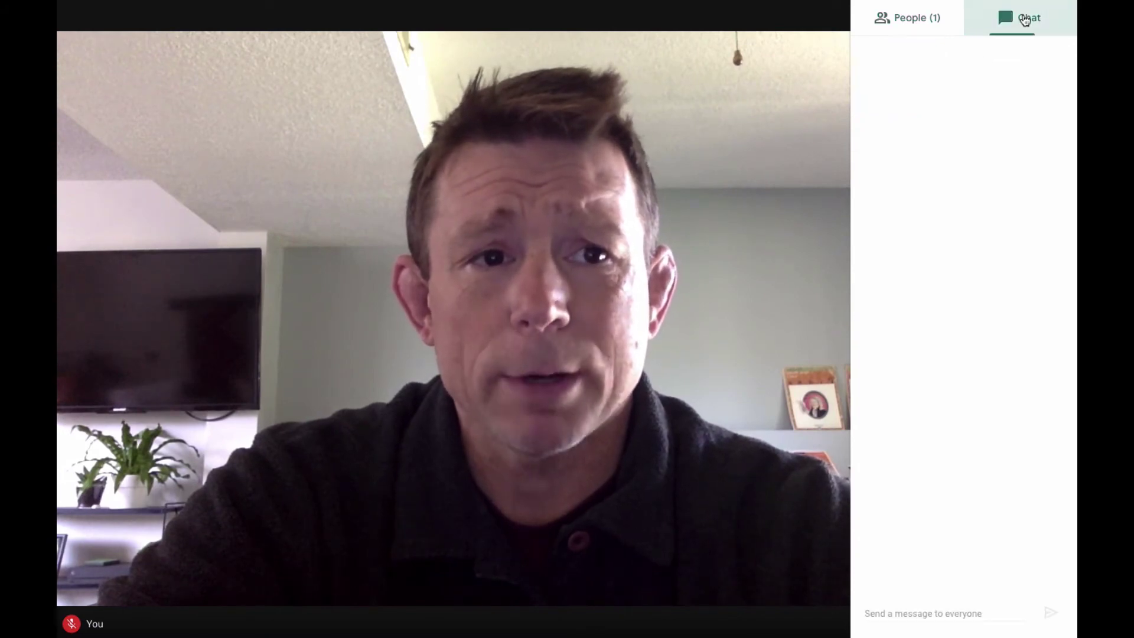
left_click(900, 611)
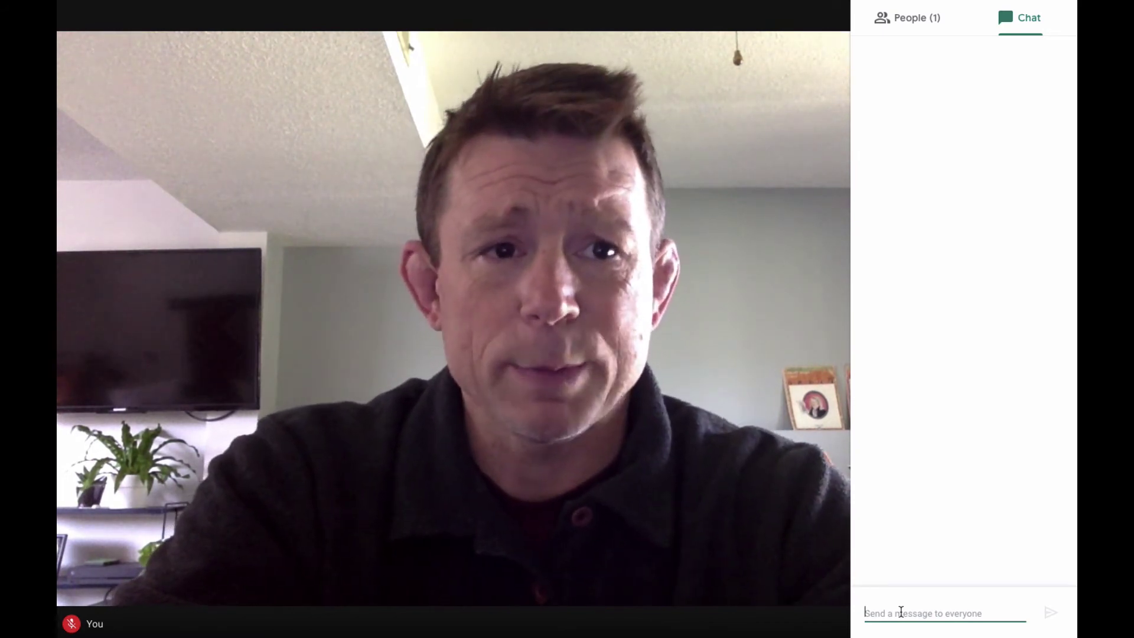
type("Enter me")
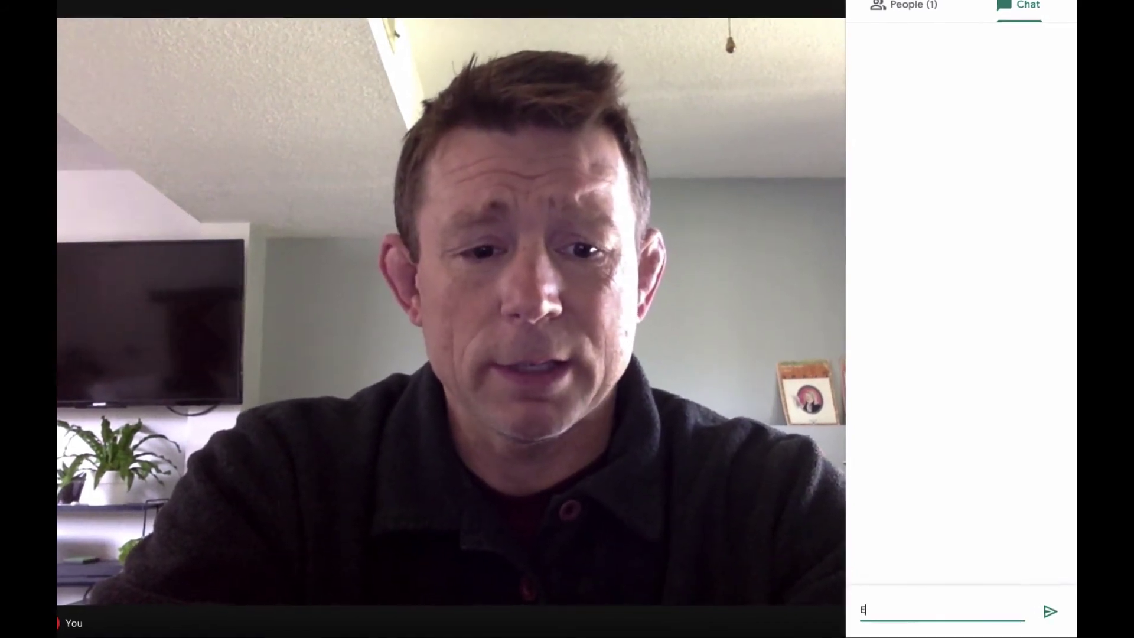
type("ssages here")
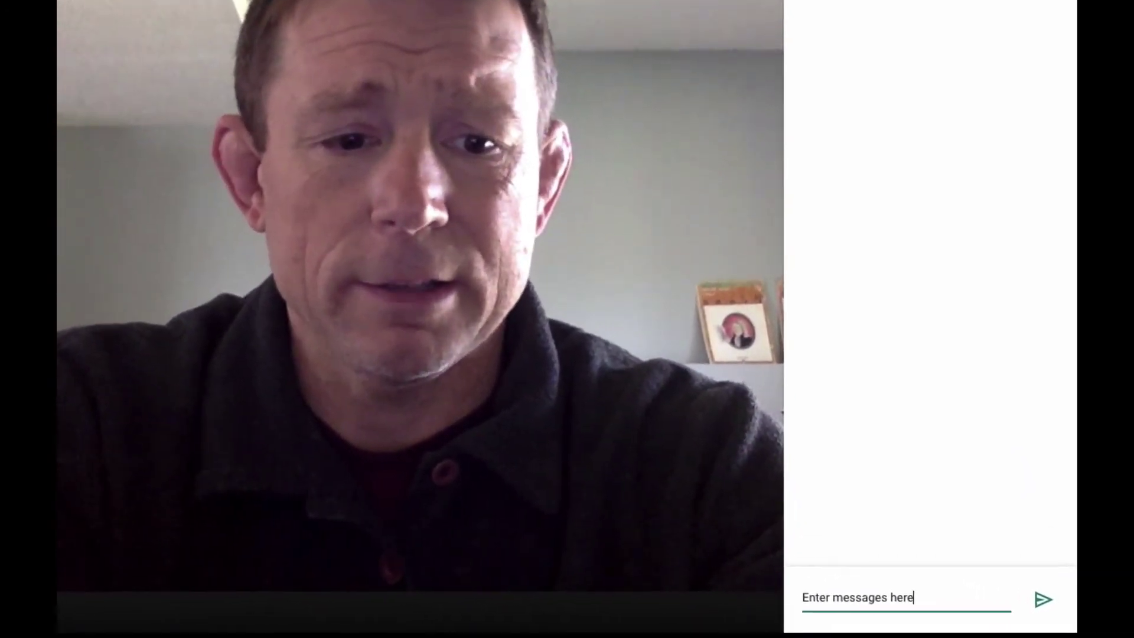
key("Return")
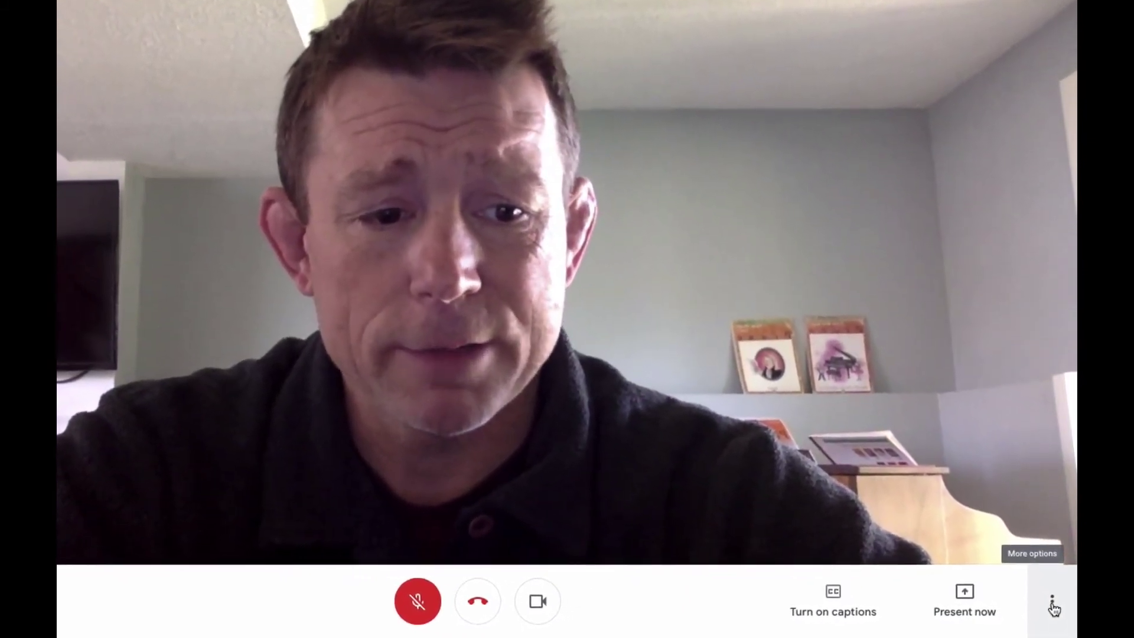
Examine the available meeting layouts and close the layout choices without changing the selection
left_click(1053, 608)
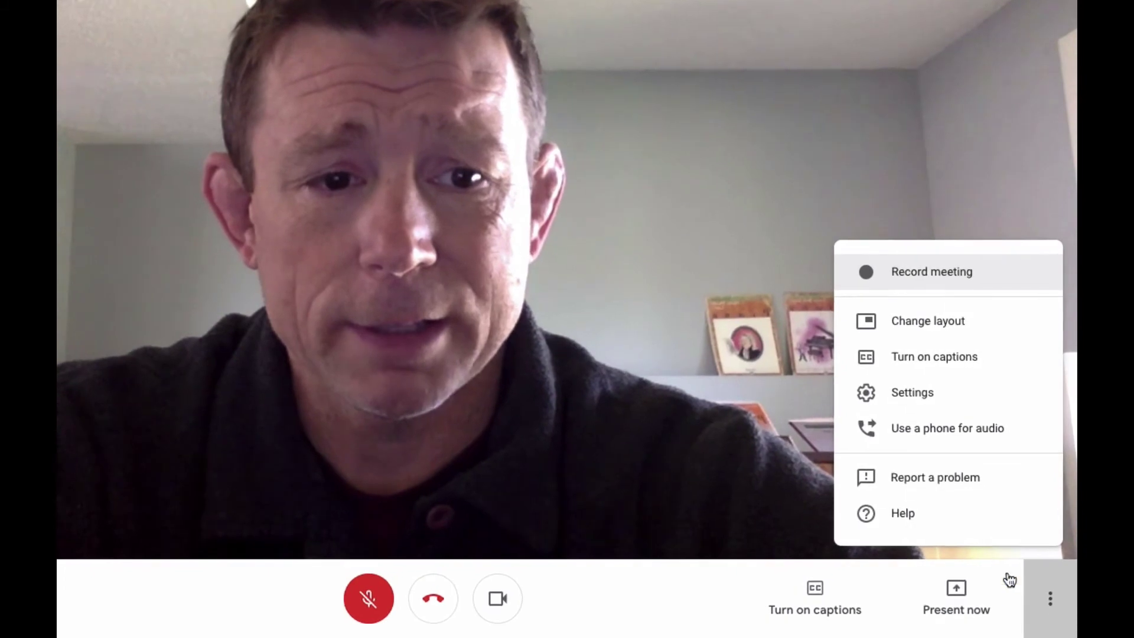
left_click(901, 333)
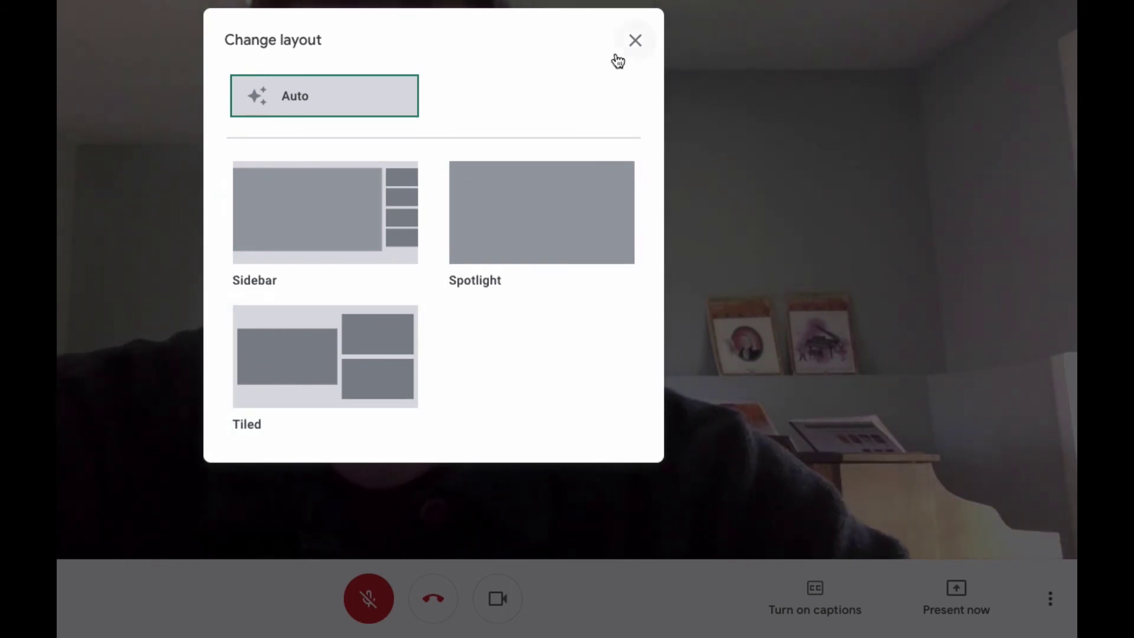
left_click(635, 43)
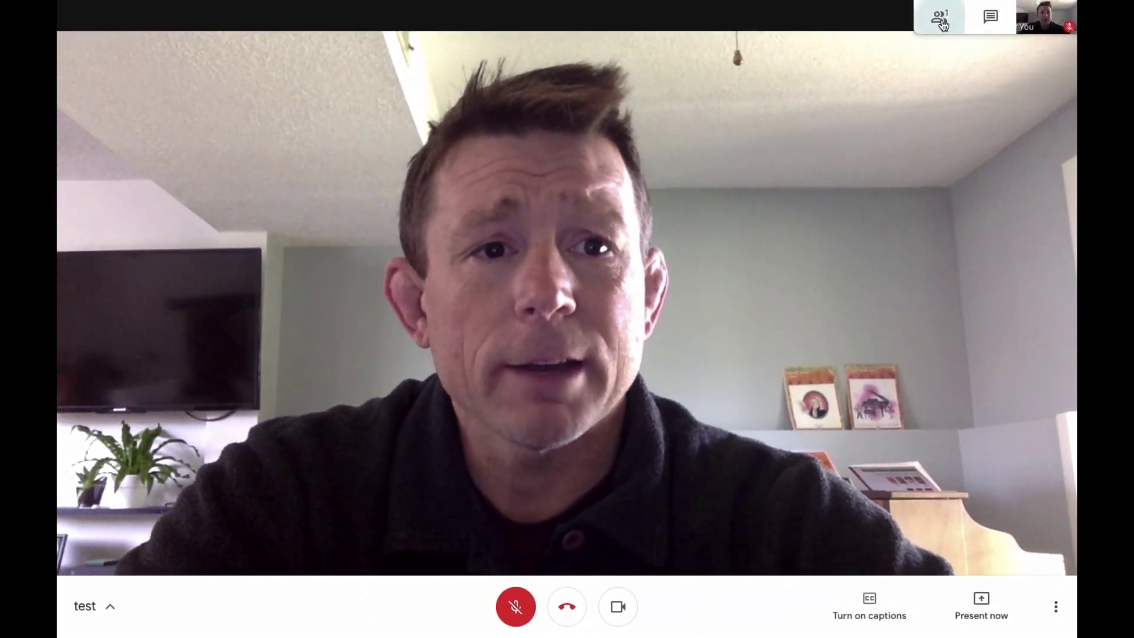
Pin your own video to the main view from the participant list
left_click(941, 19)
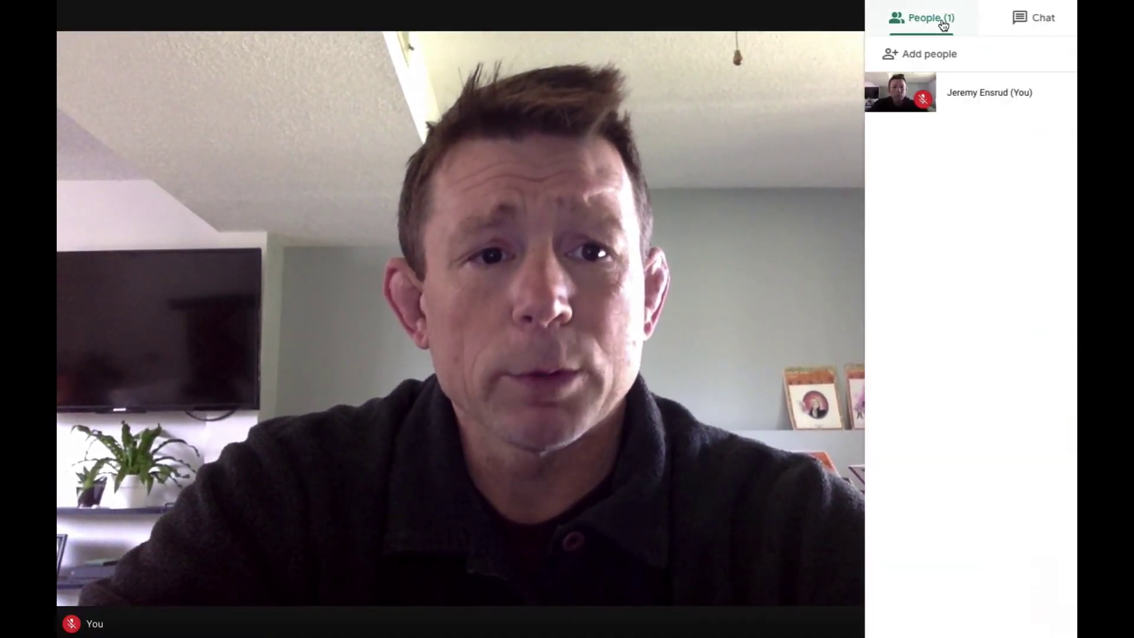
left_click(888, 105)
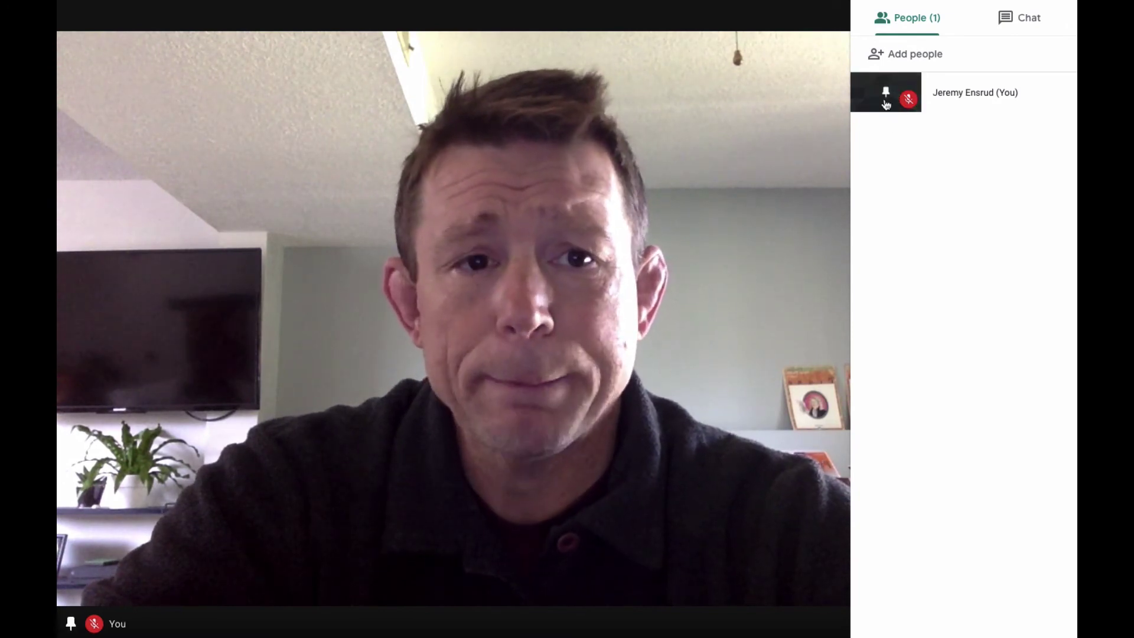